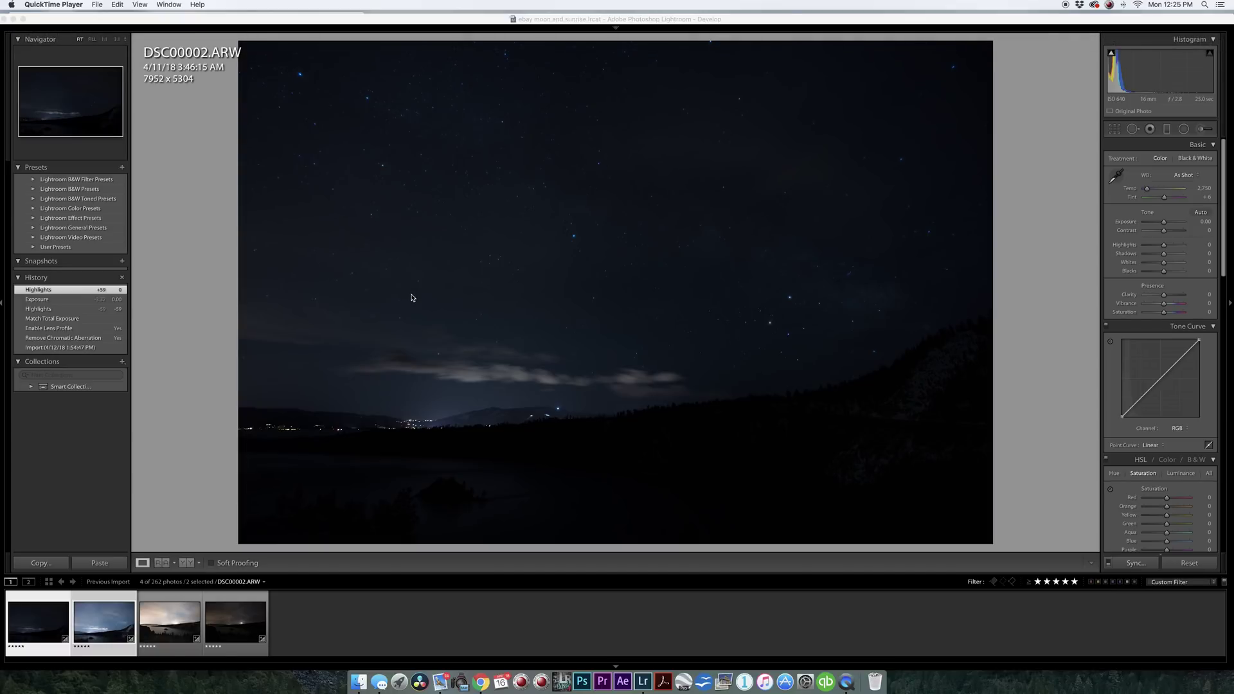
Bring Lightroom forward with the dark DSC00002.ARW Emerald Bay frame in the Develop module
left_click(310, 639)
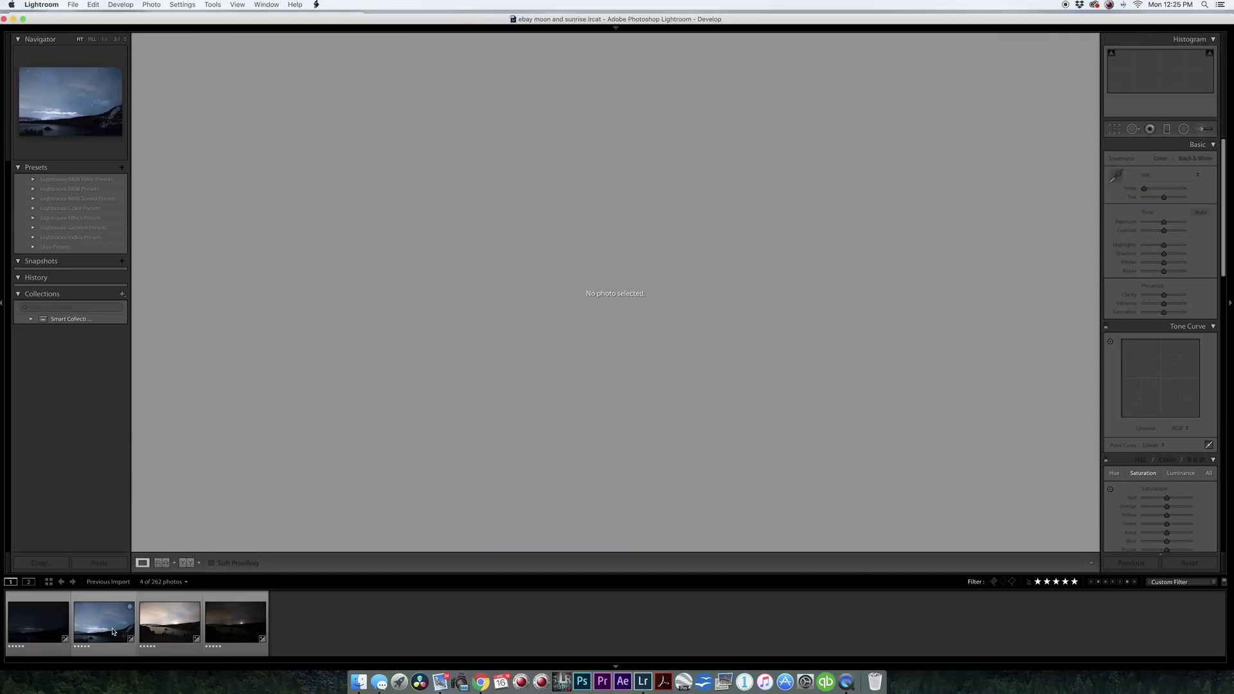
Compare the well-exposed DSC00003.ARW with the dark DSC00002.ARW frame
left_click(96, 624)
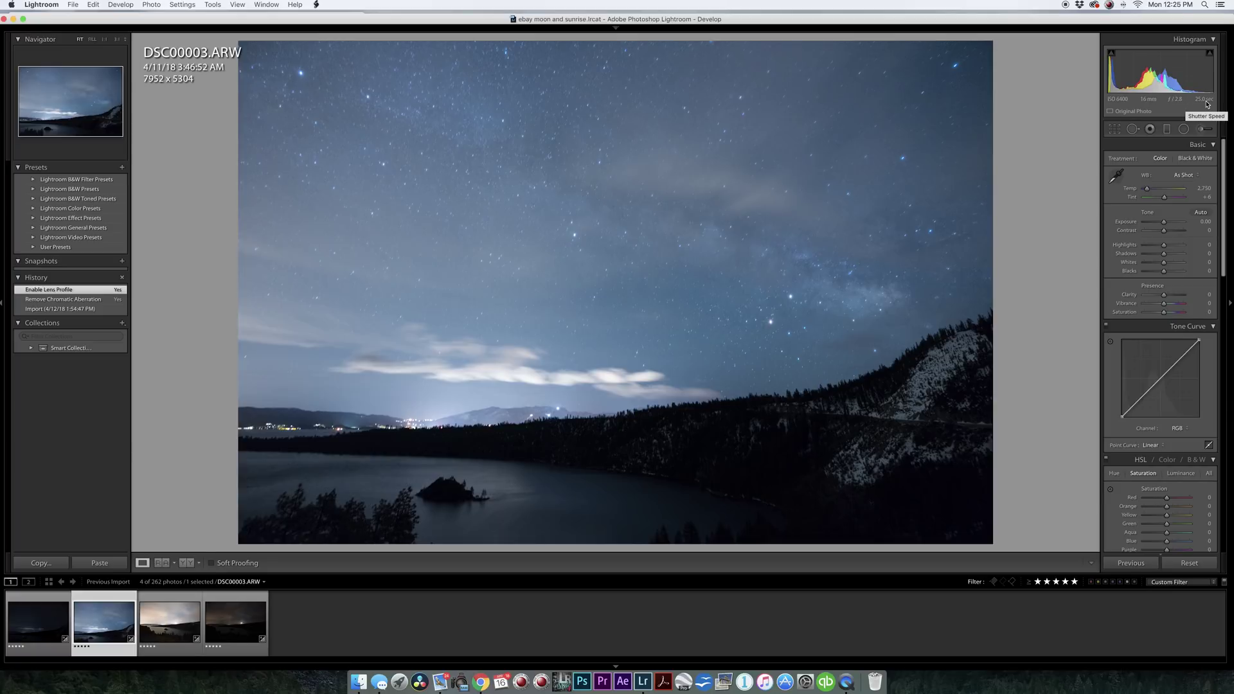
left_click(61, 629)
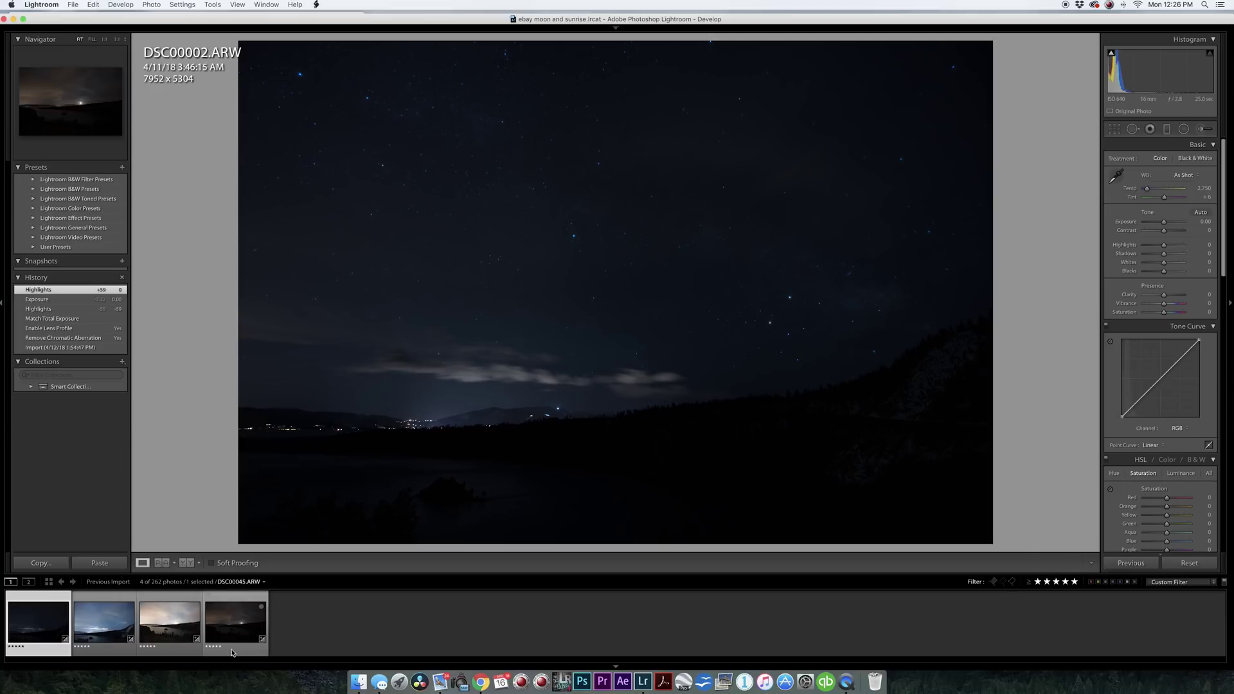
left_click(95, 622)
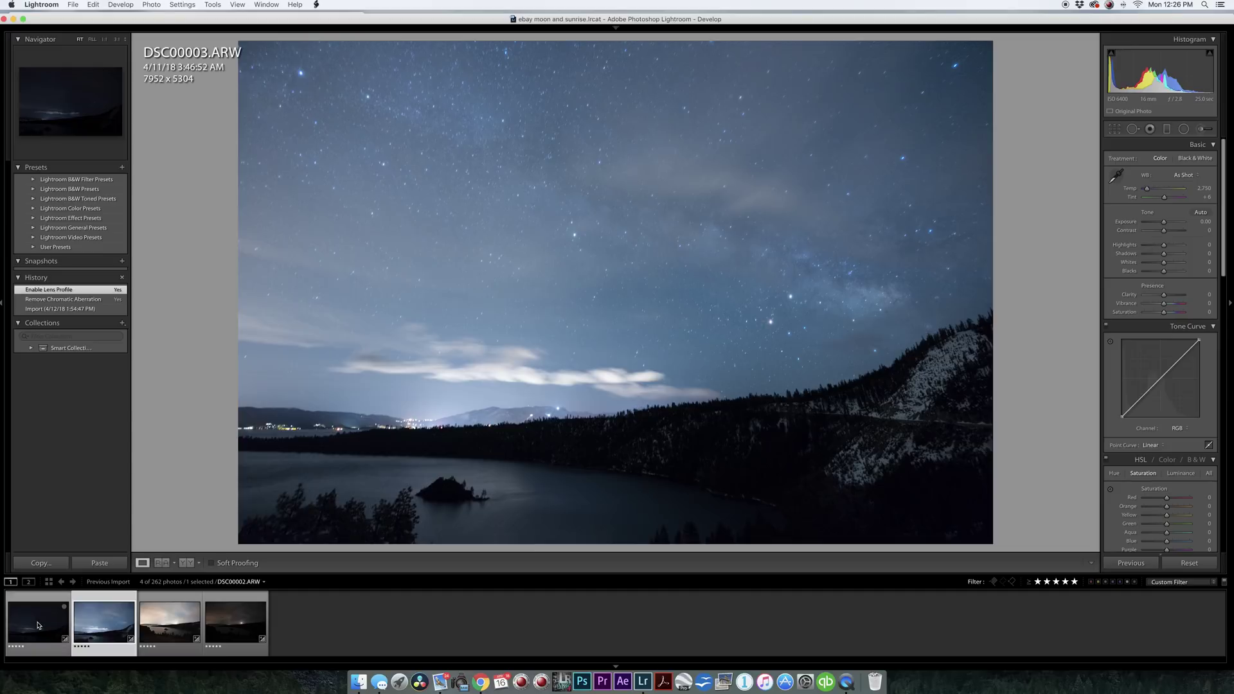
left_click(39, 623)
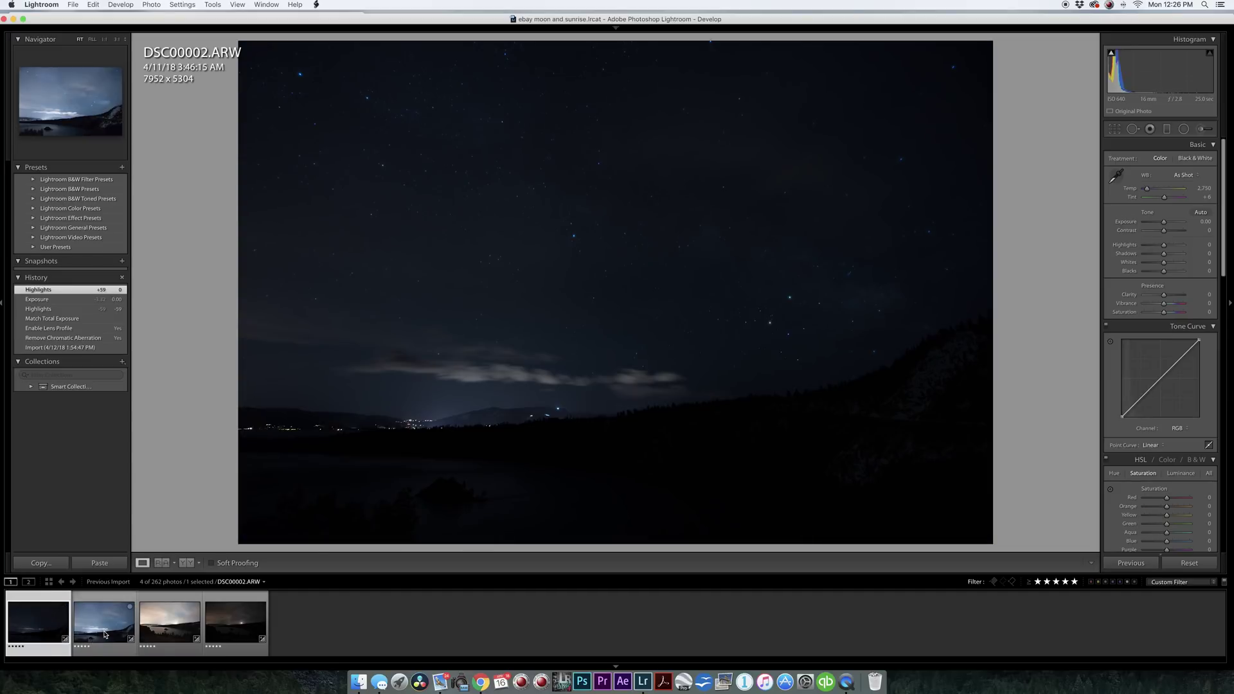
left_click(104, 636)
Apply DSC00003.ARW's settings to DSC00002.ARW, raising its exposure to +3.32, and view it alone
key("shift")
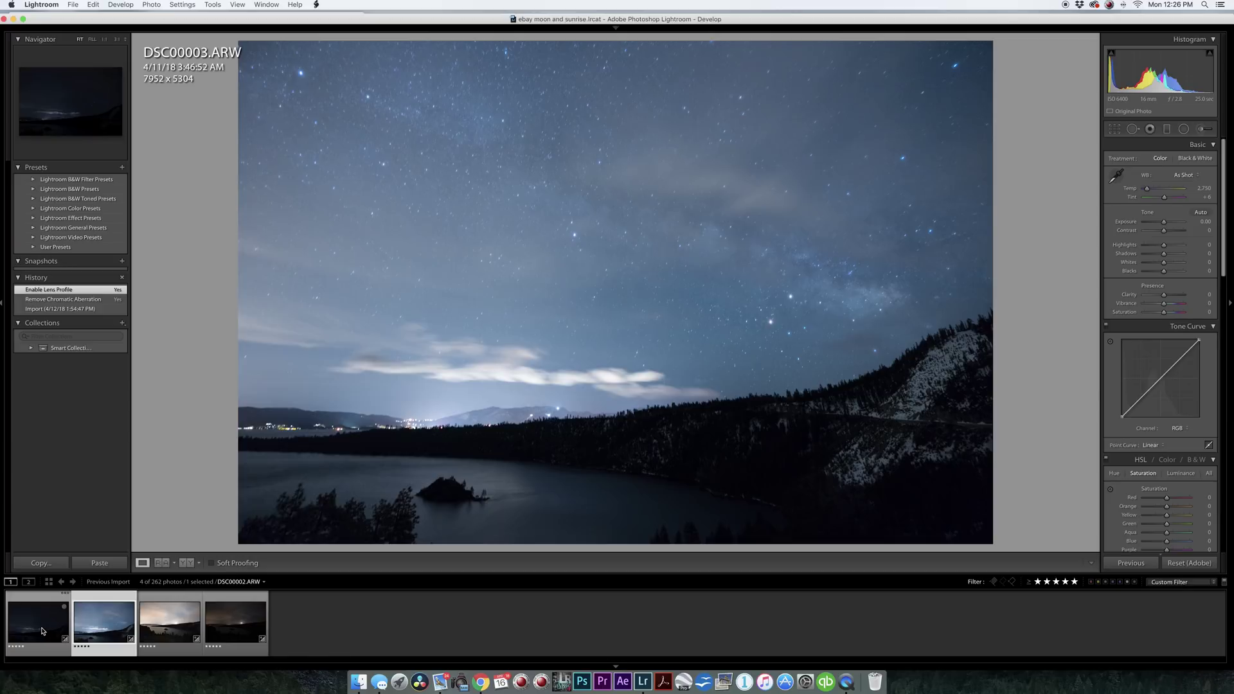
left_click(41, 630, "shift")
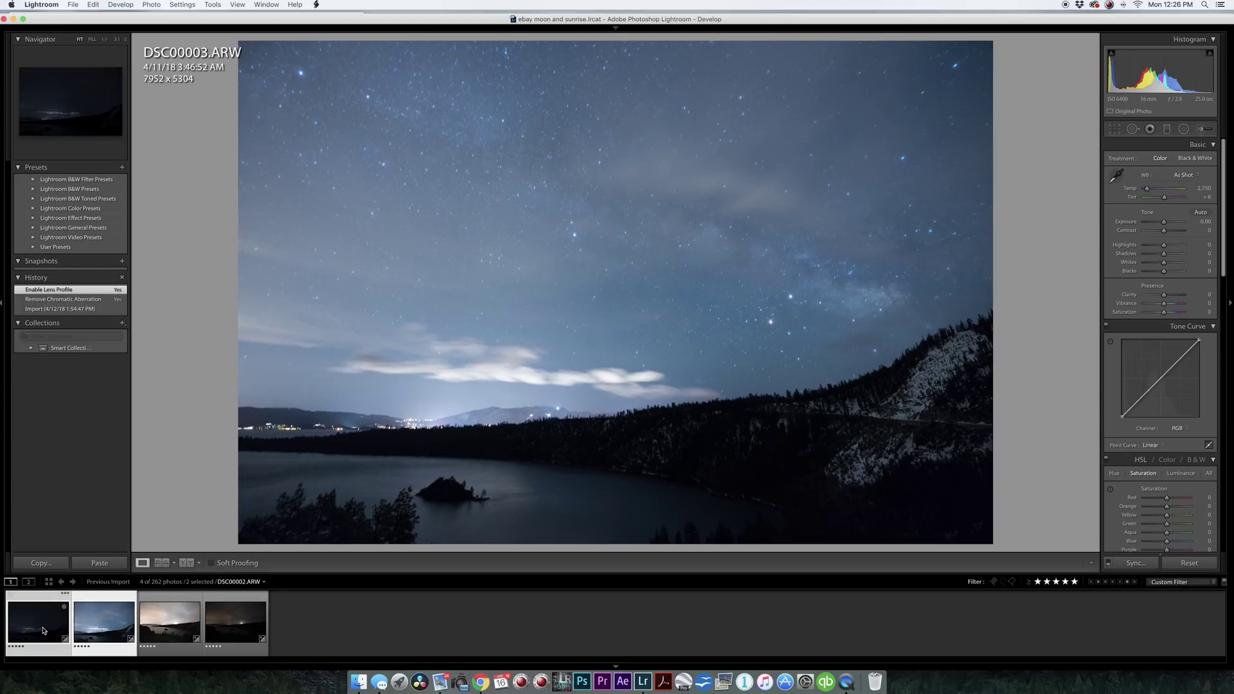
left_click(182, 4)
left_click(240, 86)
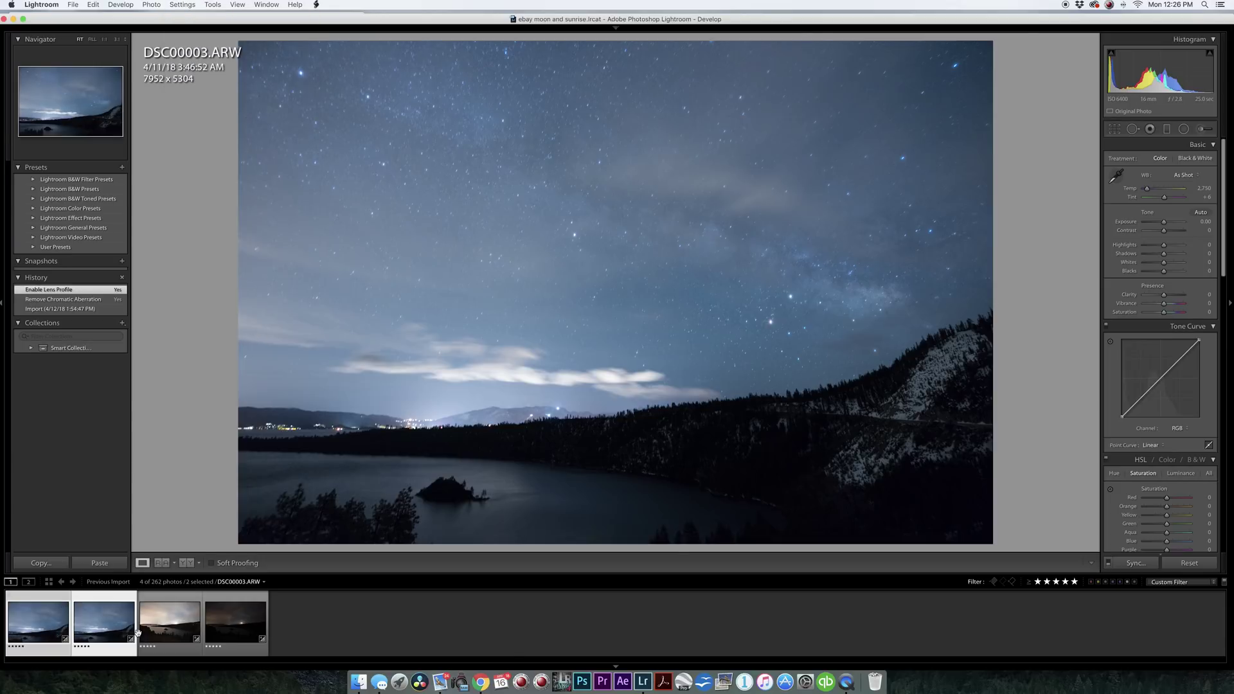
key("super+d")
left_click(56, 632)
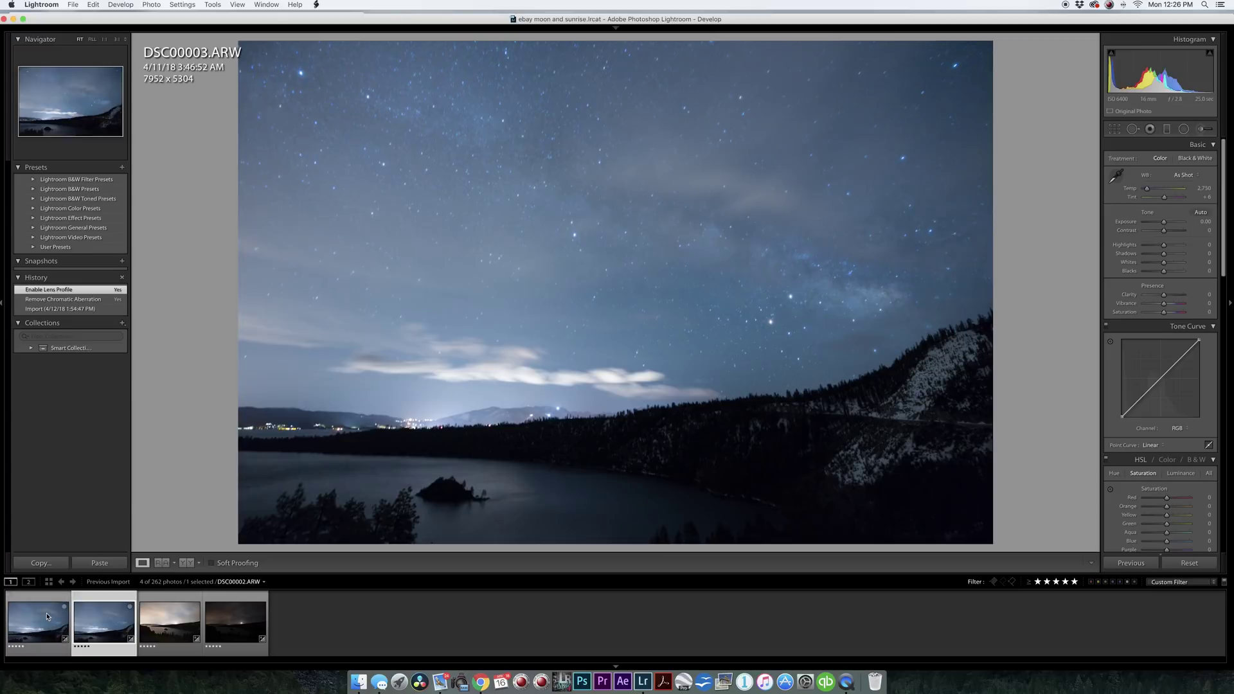
left_click(34, 616)
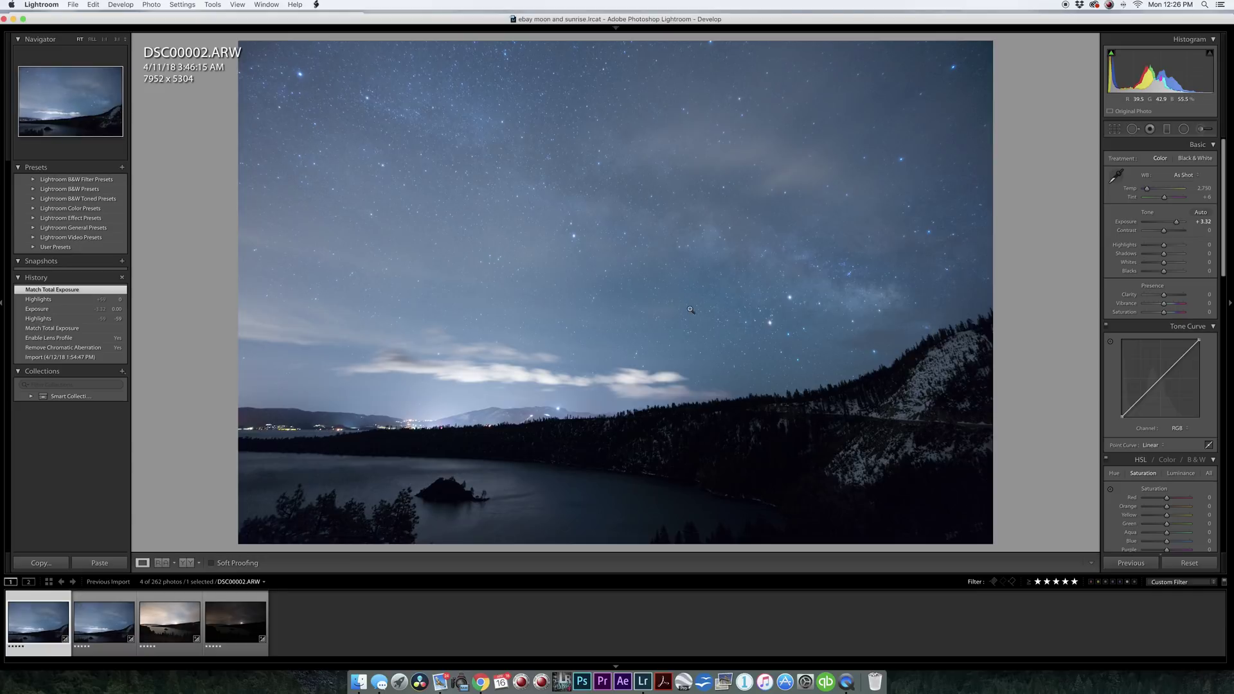
Zoom into the brightened DSC00002 sky and compare its noise with DSC00003
left_click(730, 335)
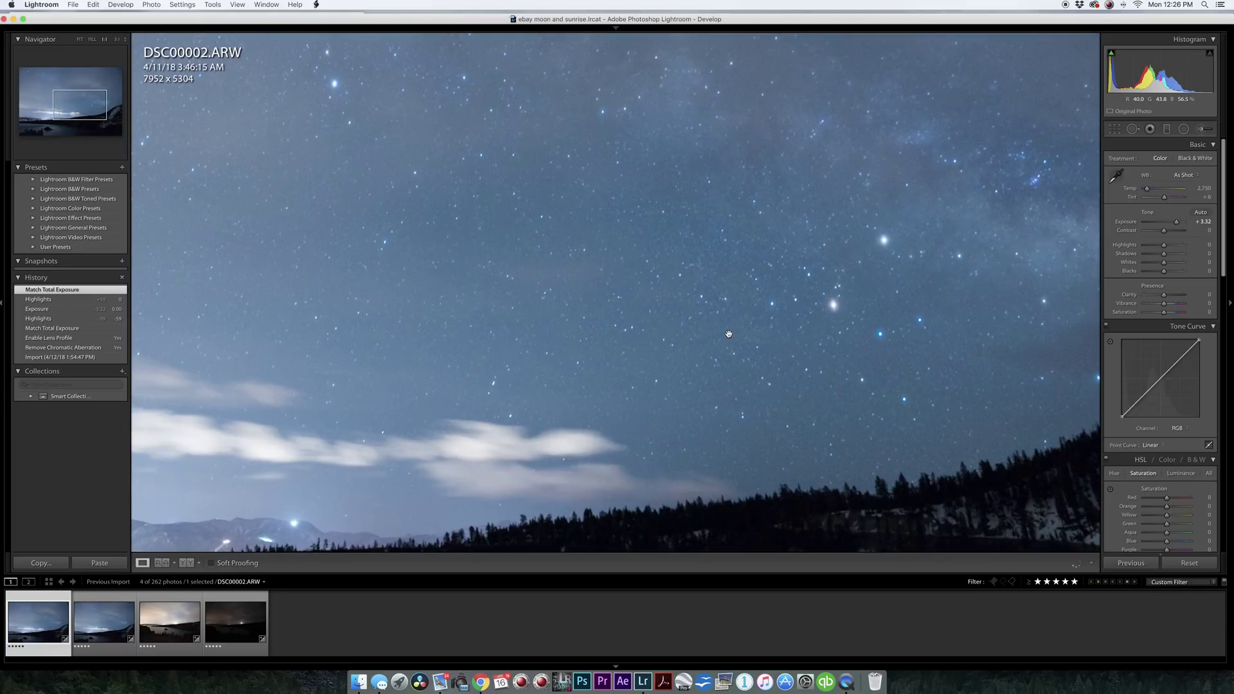
key("super+equal")
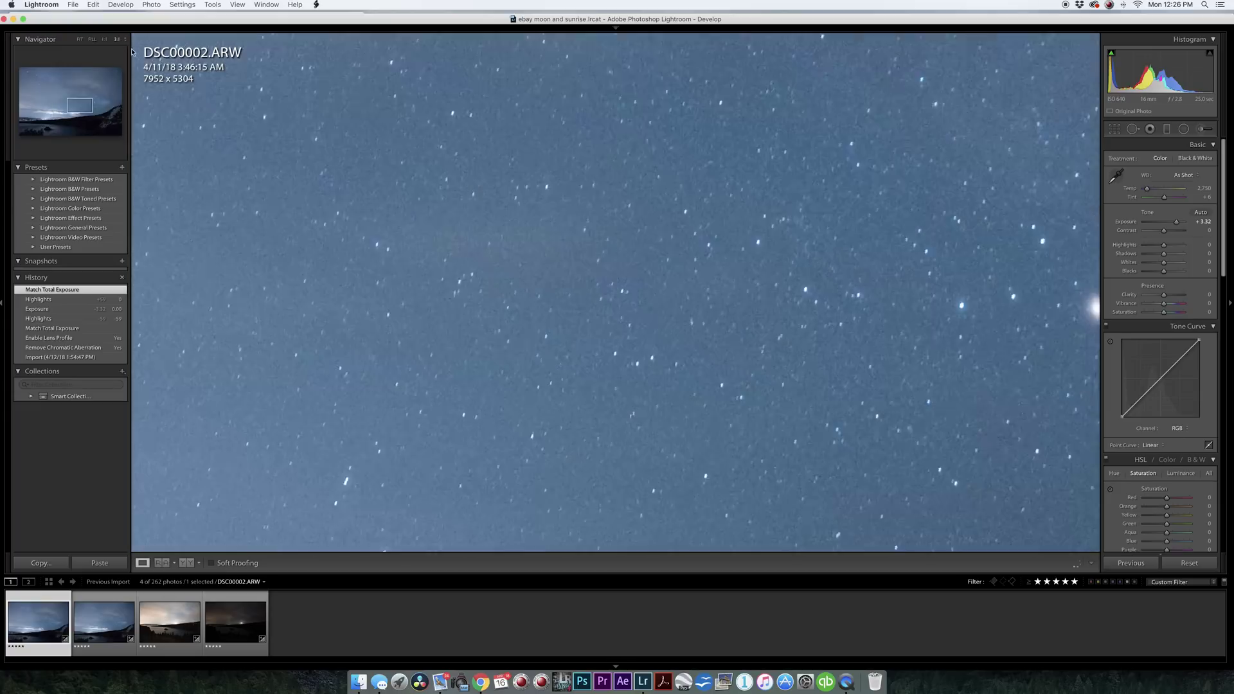
scroll(811, 373, "down", 10)
scroll(812, 373, "right", 10)
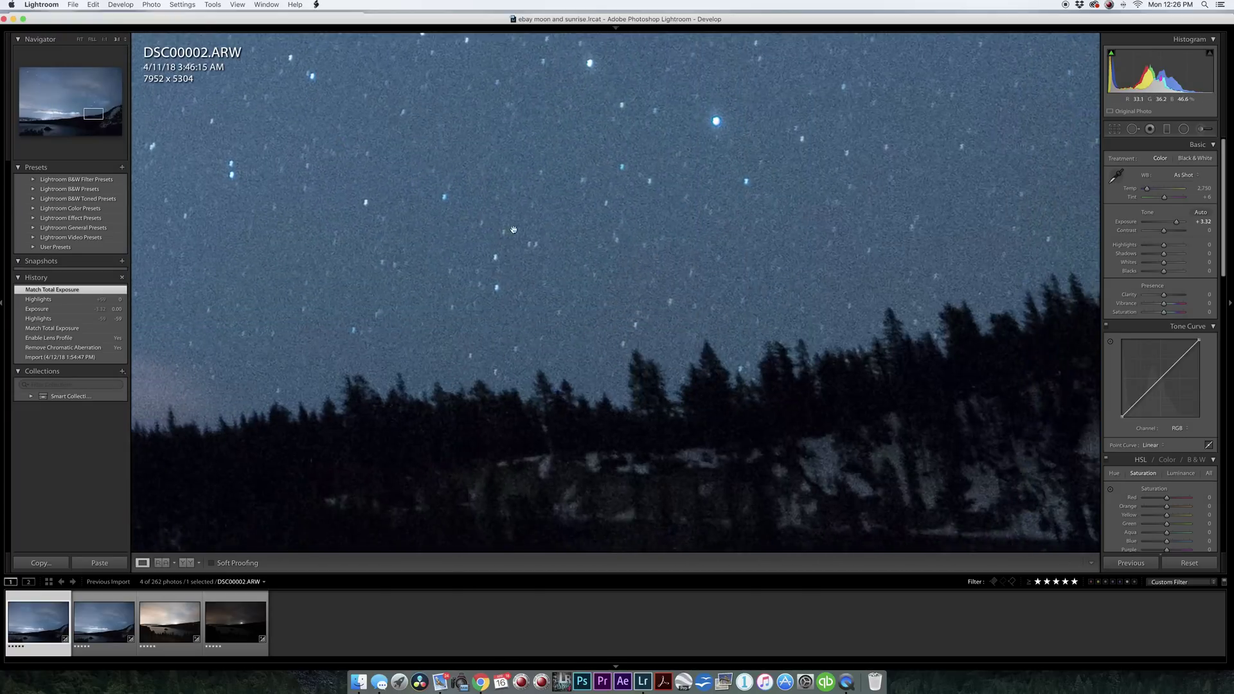
left_click(117, 620)
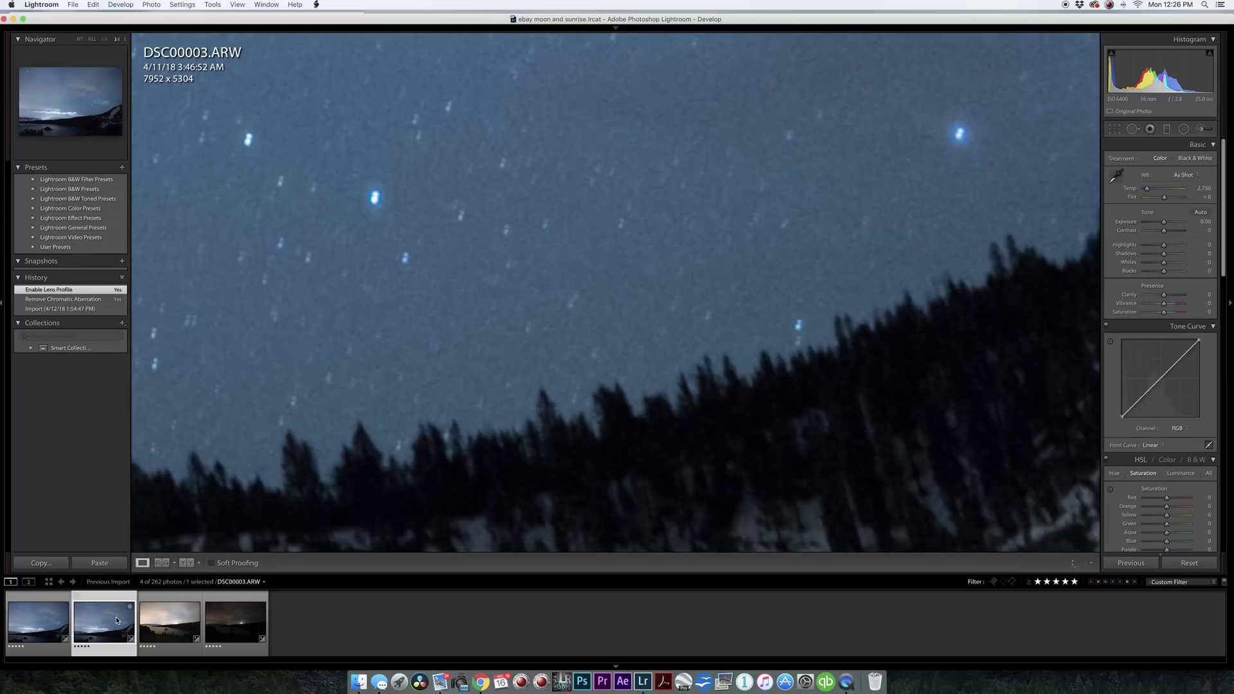
left_click(33, 622)
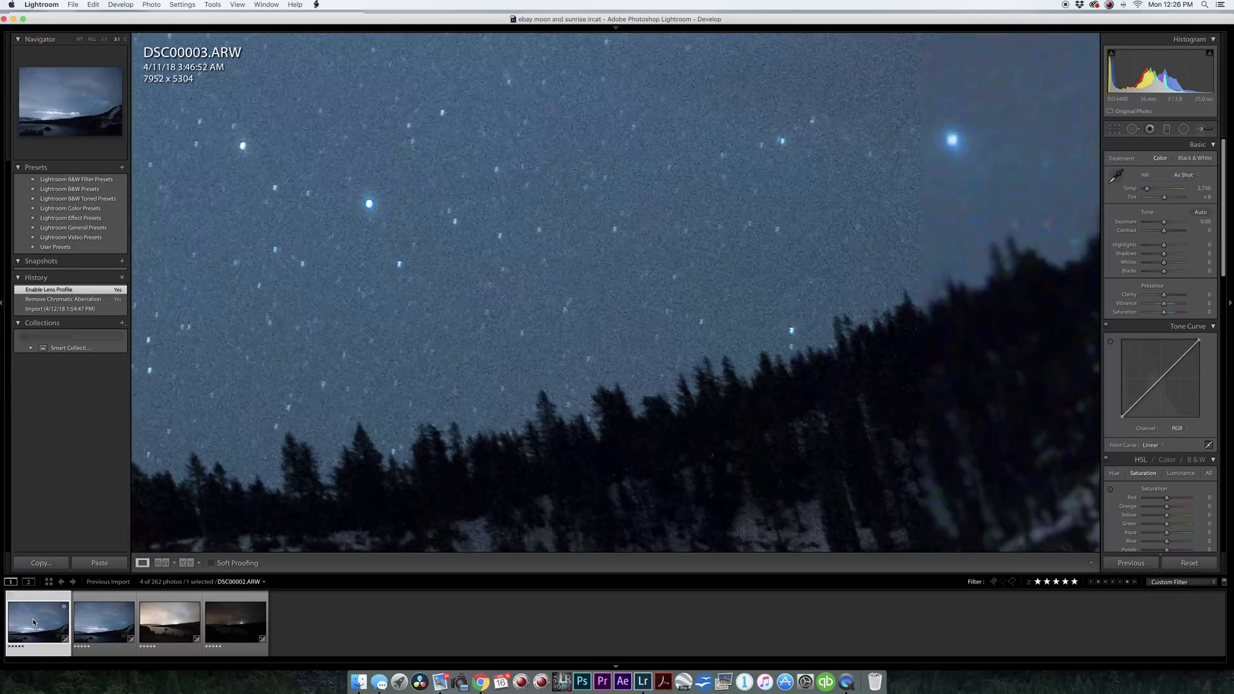
Recheck the noise on both frames, then show DSC00002 in side-by-side Reference View, fit to the pane
left_click(95, 620)
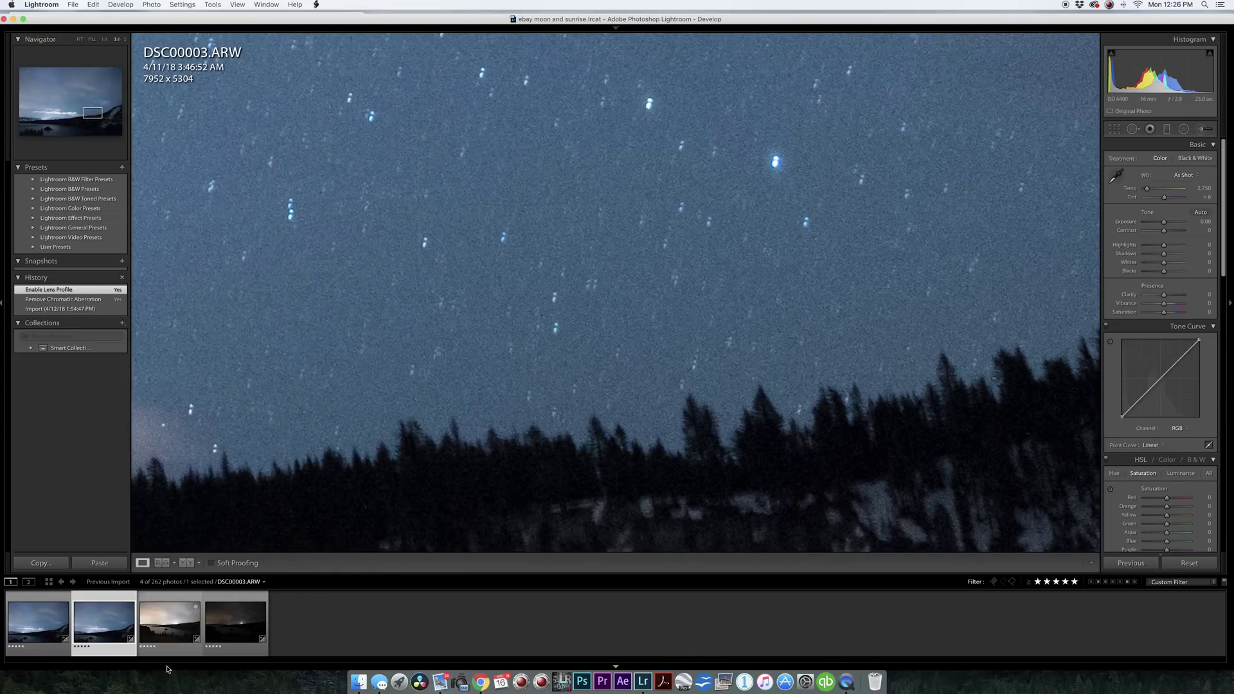
left_click(36, 622)
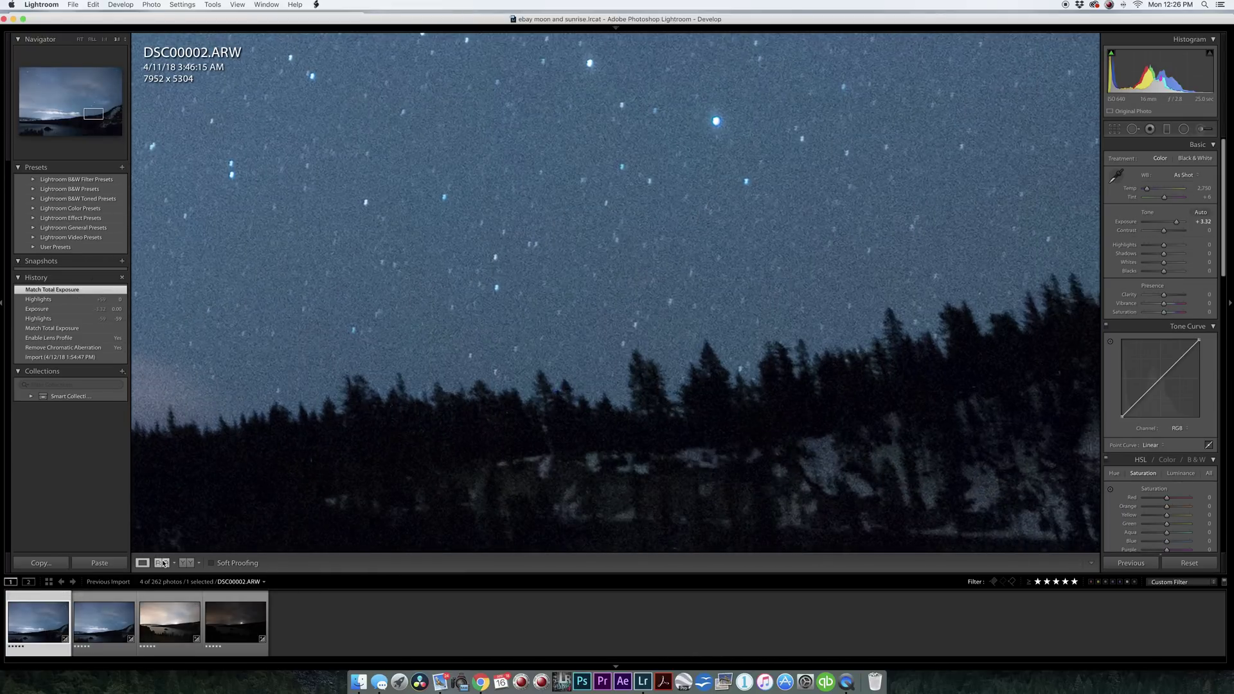
left_click(161, 563)
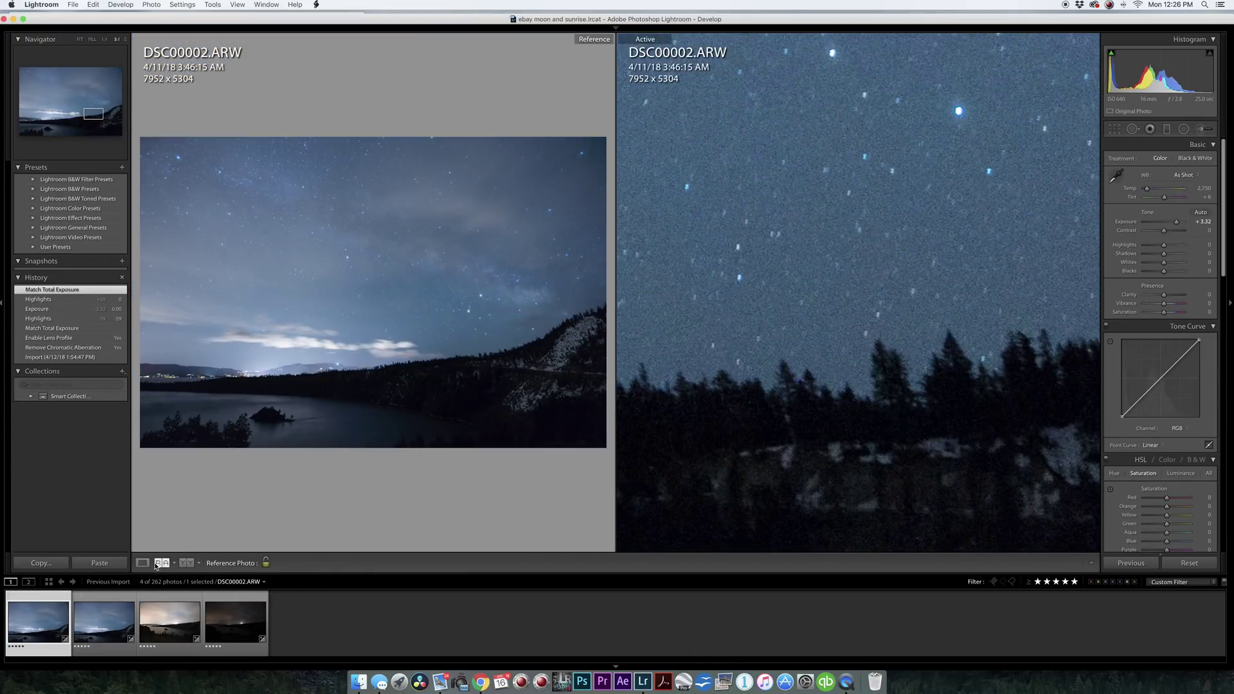
left_click(782, 347)
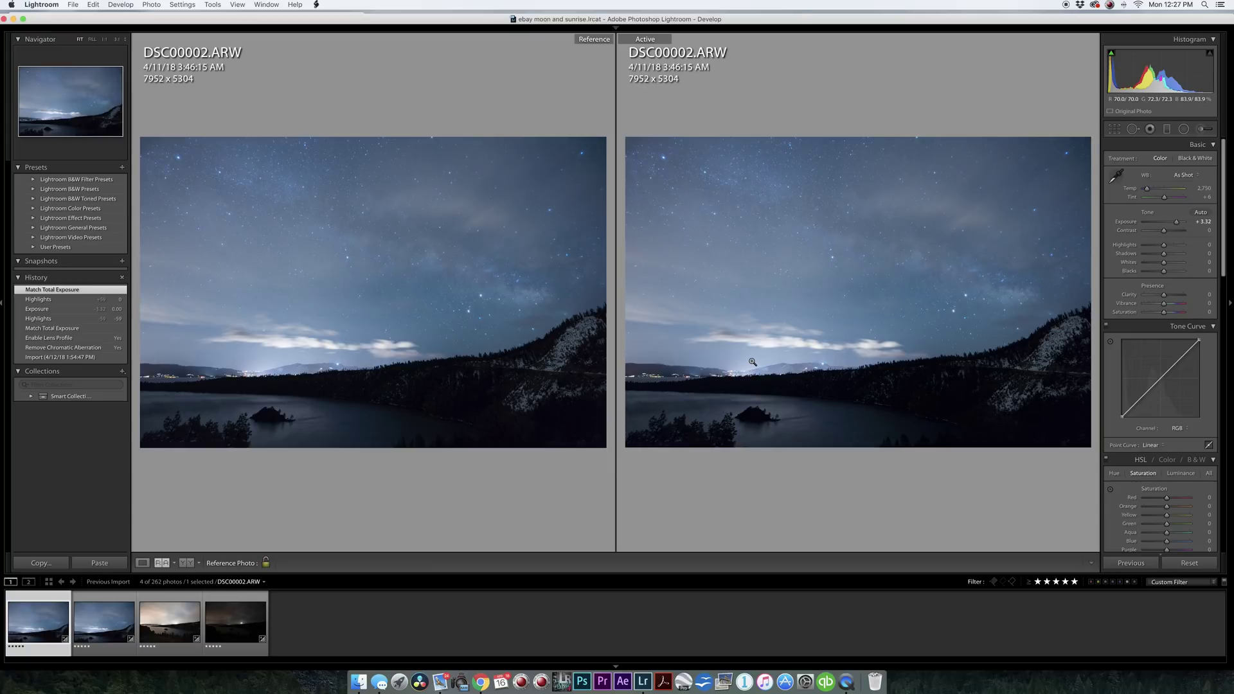
Raise DSC00002's Highlights to +2 while keeping its +3.32 exposure
mouse_move(1164, 245)
left_mouse_down()
mouse_move(1148, 247)
mouse_move(1165, 244)
left_mouse_up()
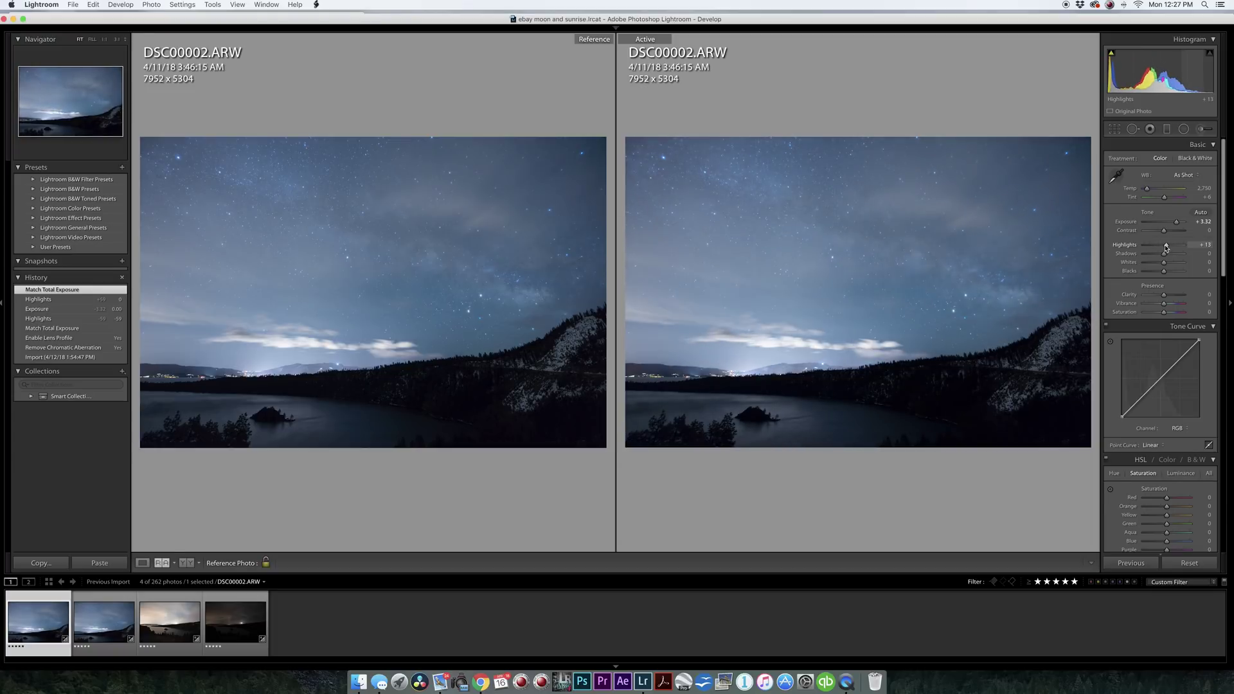
left_click(483, 685)
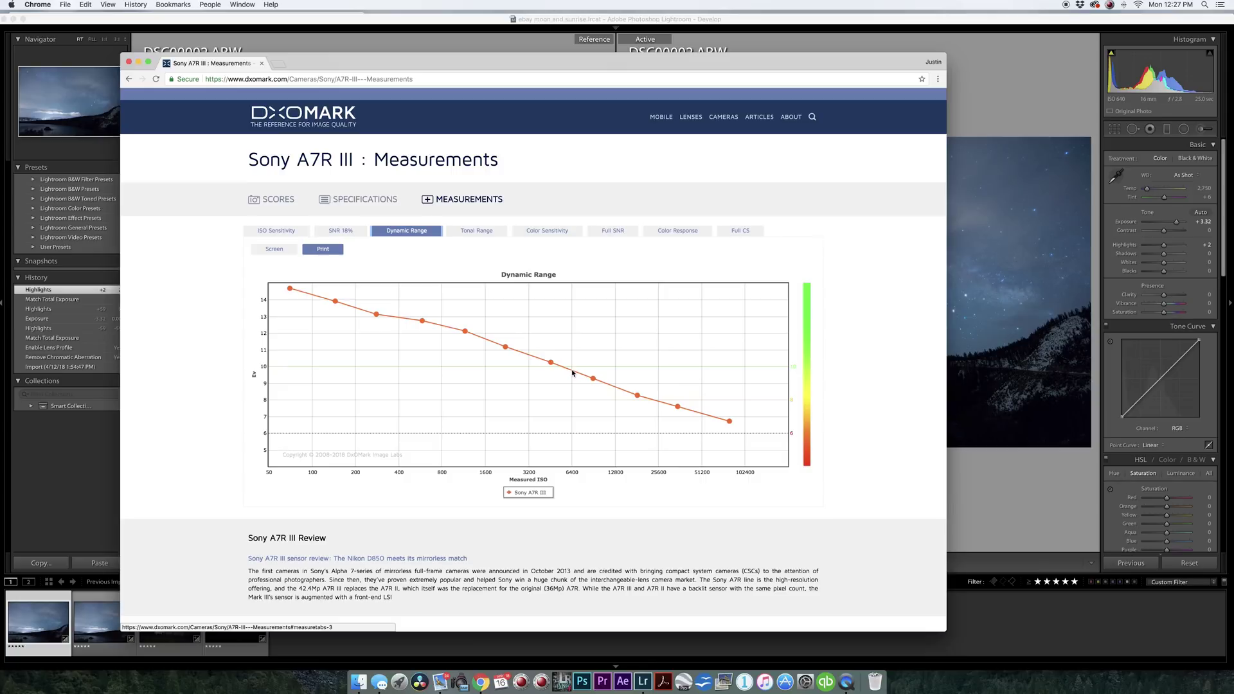
Review DxOMark's Sony A7R III dynamic range chart, then make DSC00045 the compared photo
mouse_move(423, 323)
left_click(205, 635)
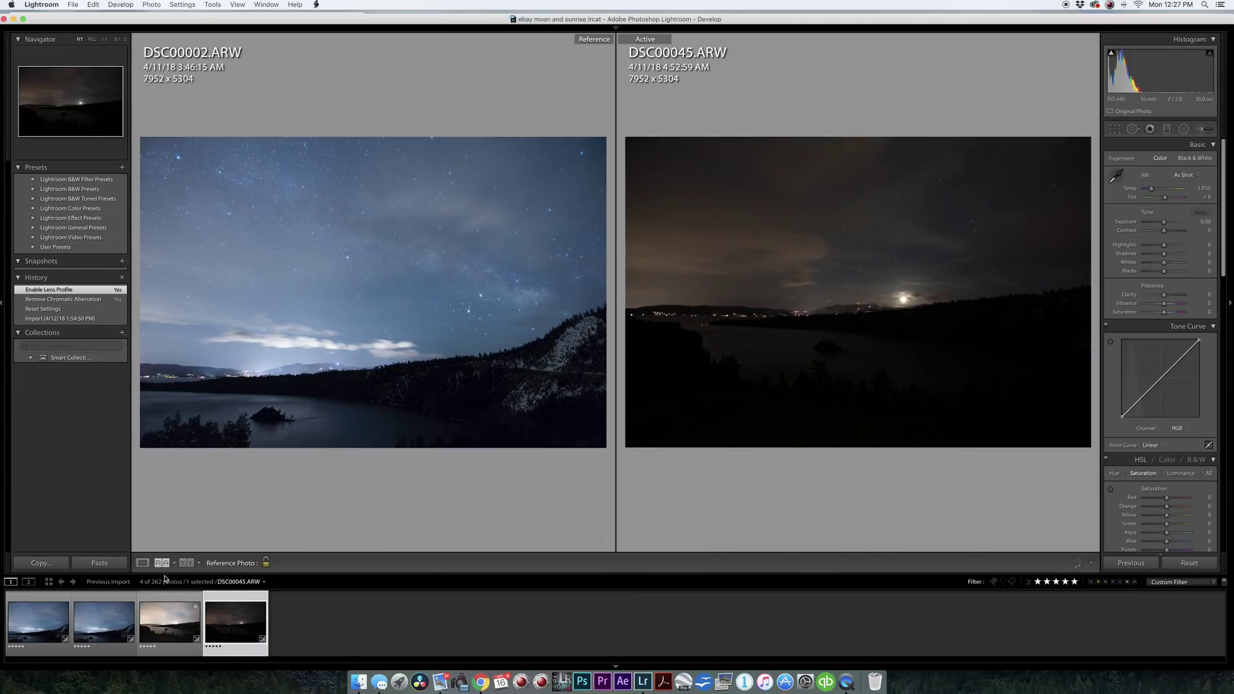
Match DSC00045's total exposure to DSC00042, lifting it to +3.32, then view each frame
key("Left")
left_click(142, 564)
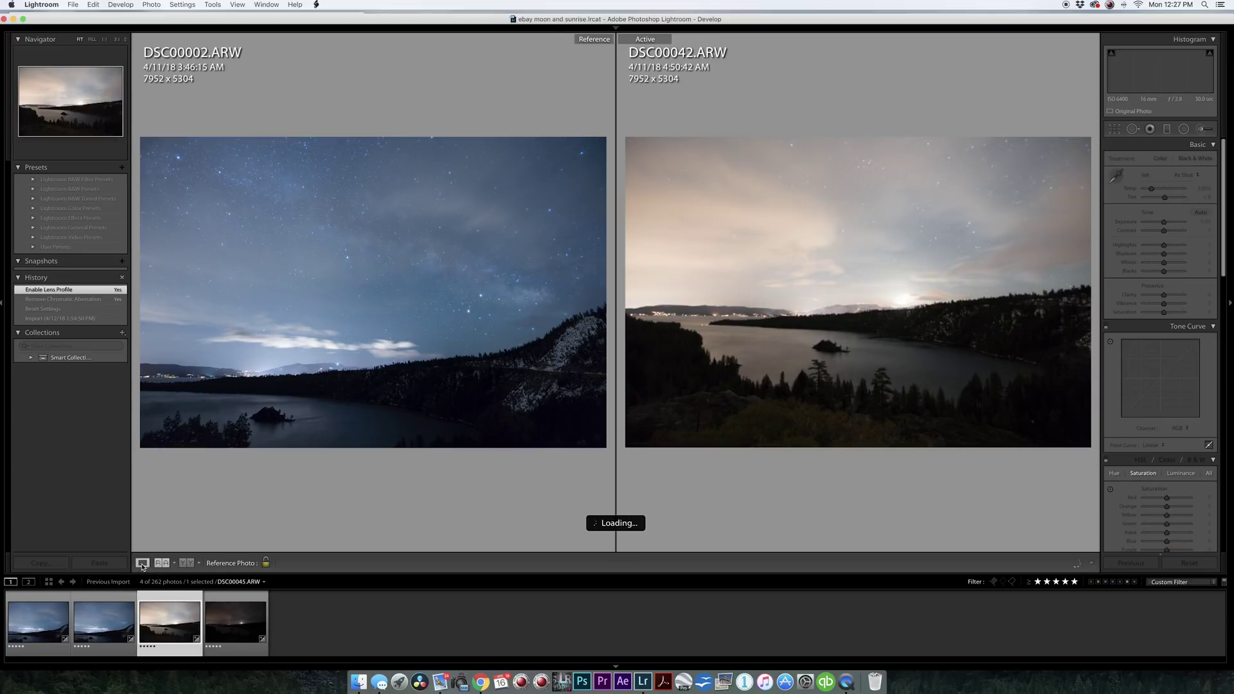
mouse_move(246, 628)
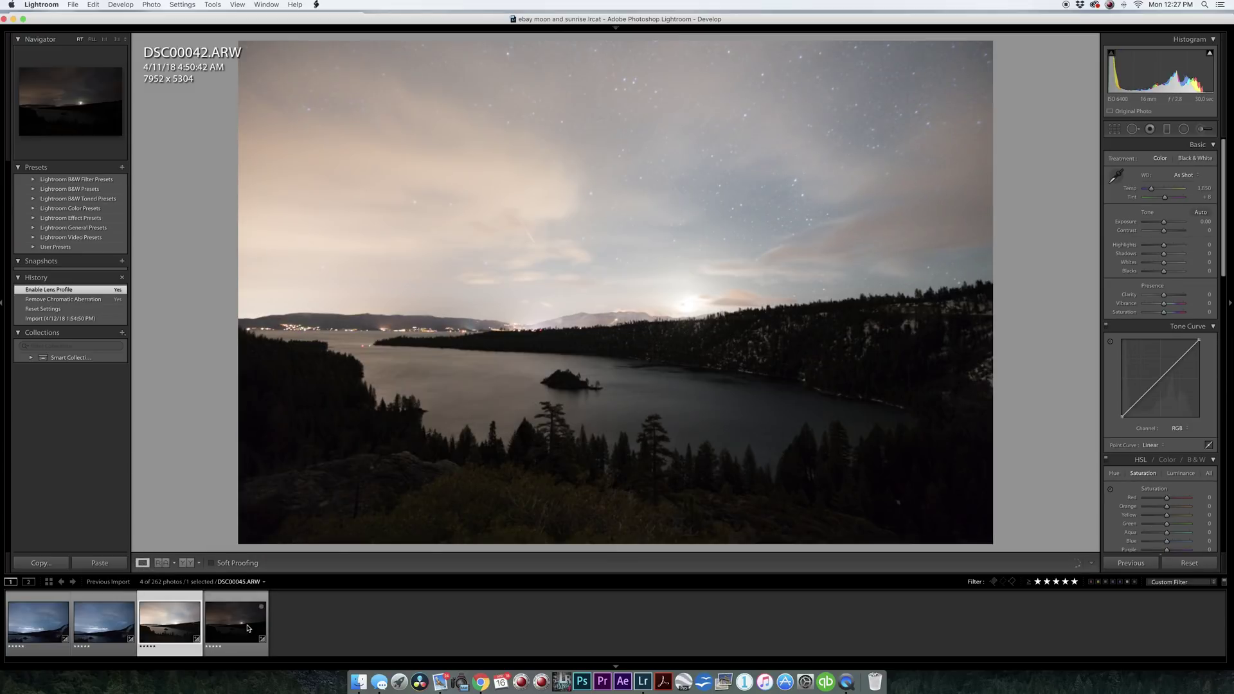
left_click(248, 627, "super")
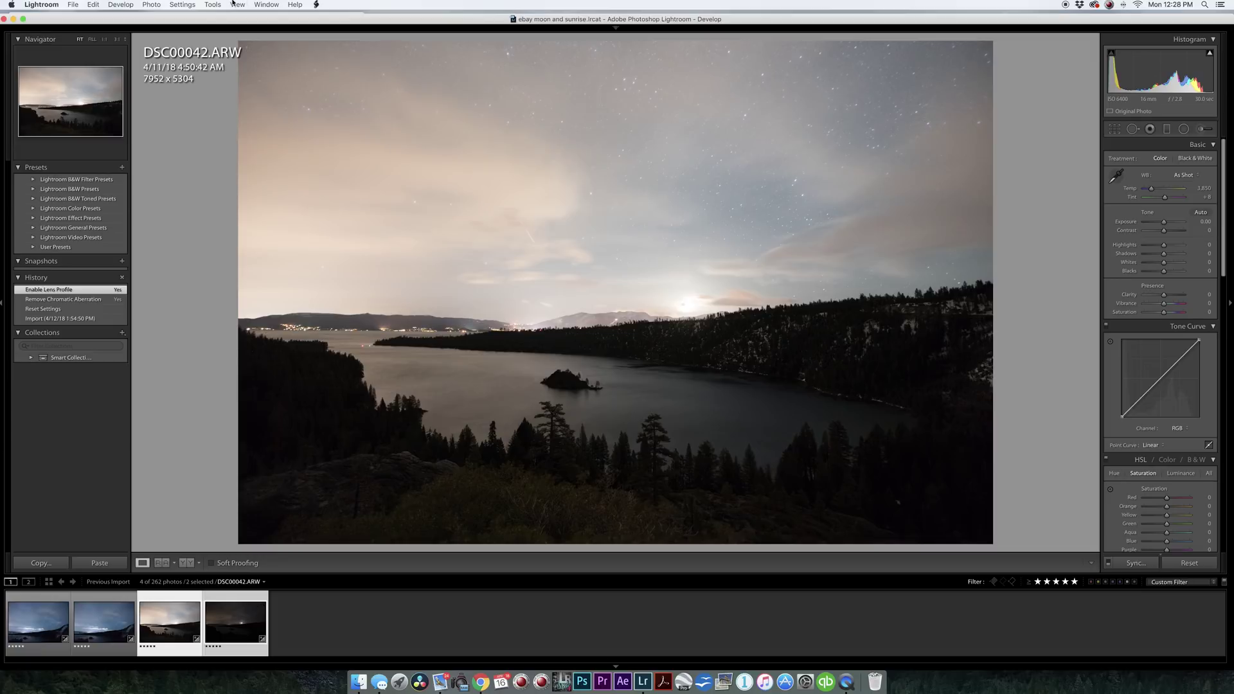
left_click(159, 5)
mouse_move(182, 5)
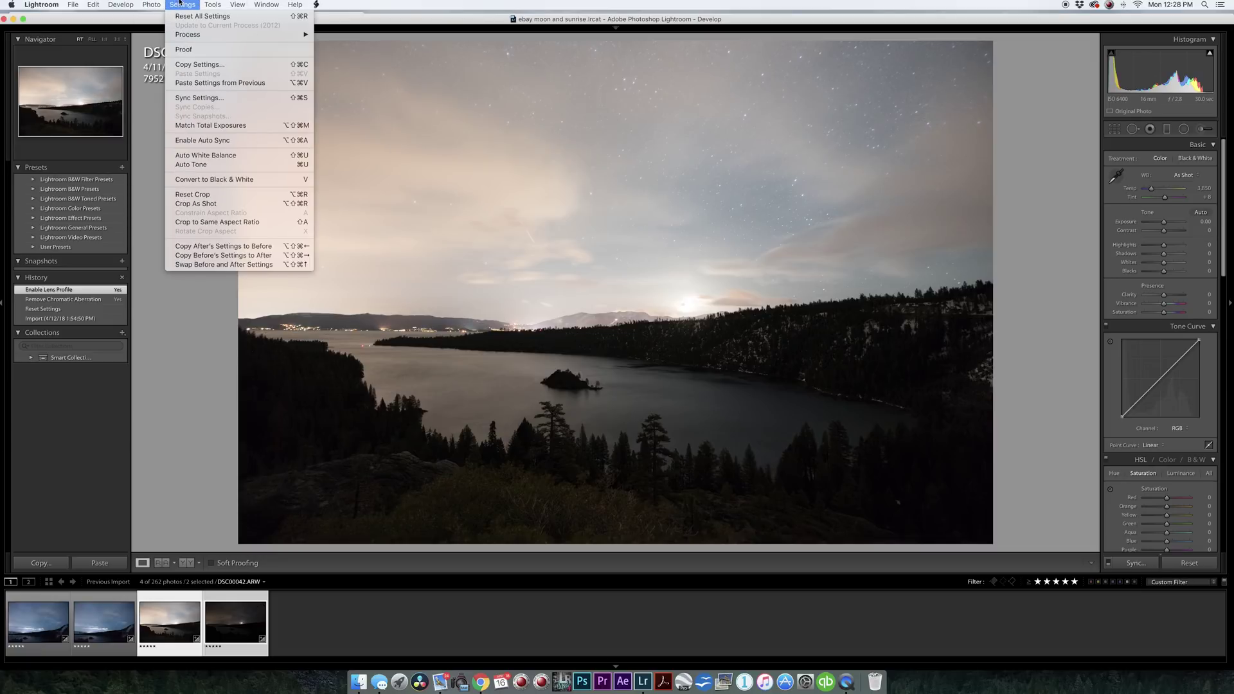
left_click(206, 126)
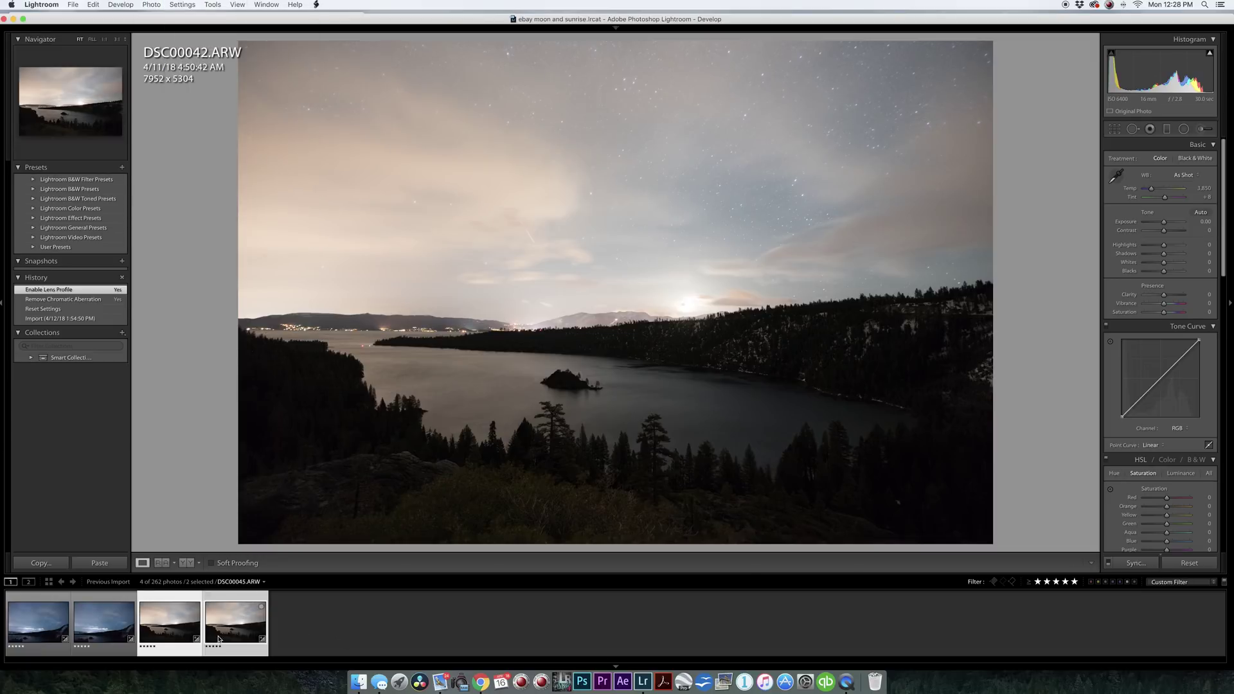
left_click(426, 630)
left_click(194, 637)
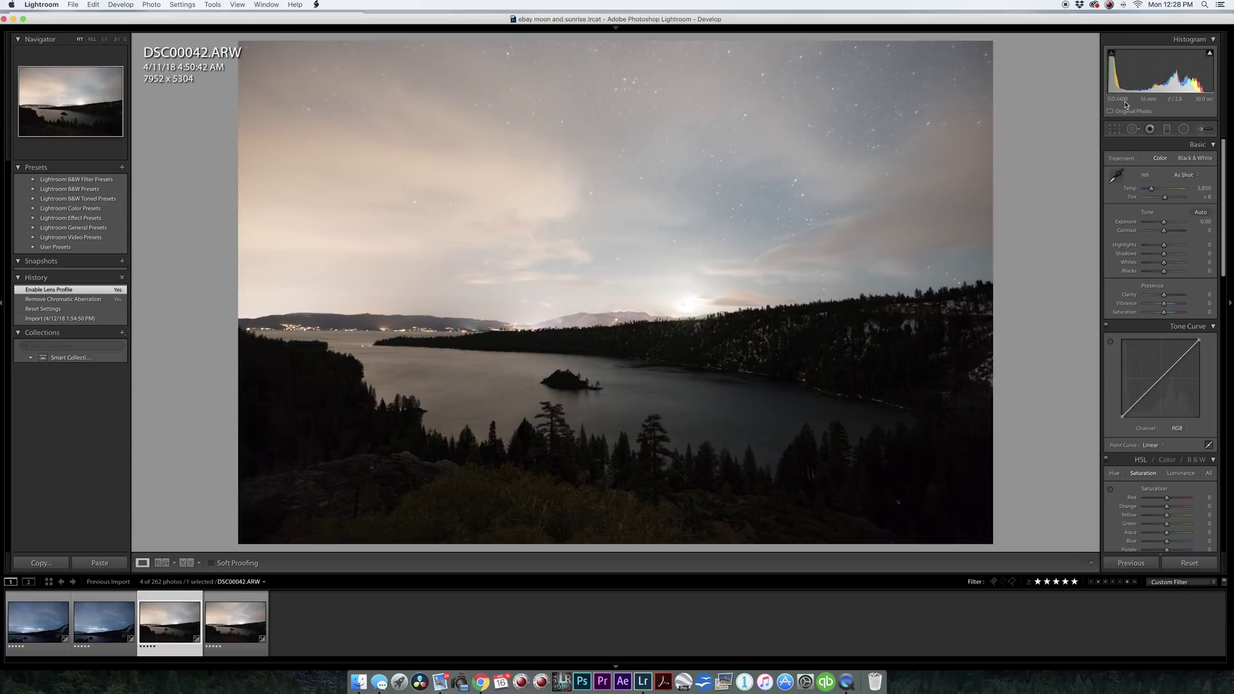
left_click(239, 623)
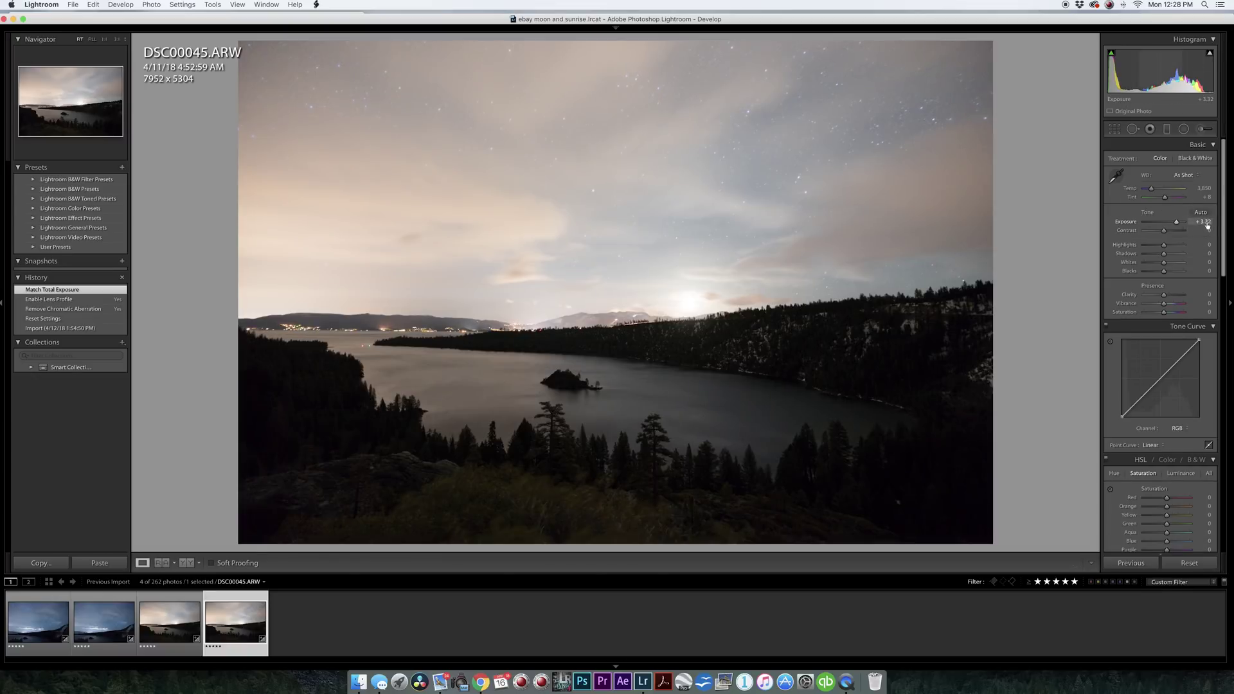
Set DSC00045 to Highlights -57 and Shadows +55, and DSC00042 to Highlights -69
mouse_move(1164, 245)
left_mouse_down()
mouse_move(1152, 247)
mouse_move(1174, 255)
left_mouse_up()
left_click(785, 339)
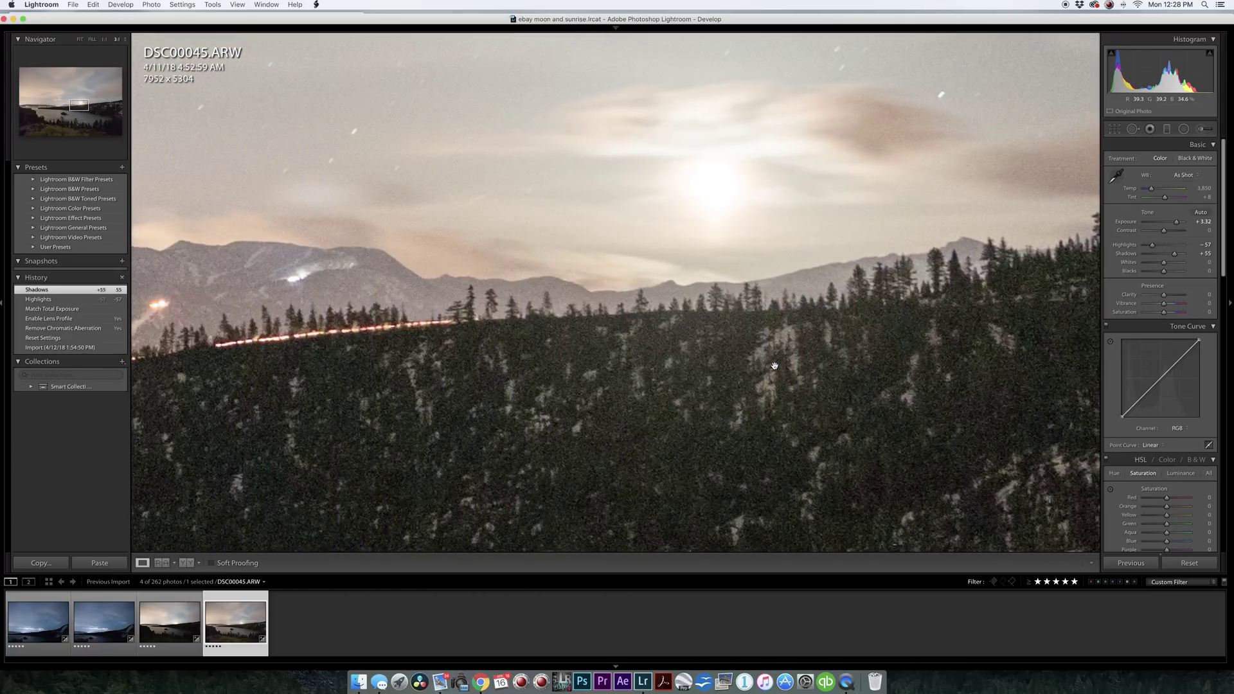
left_click(775, 366)
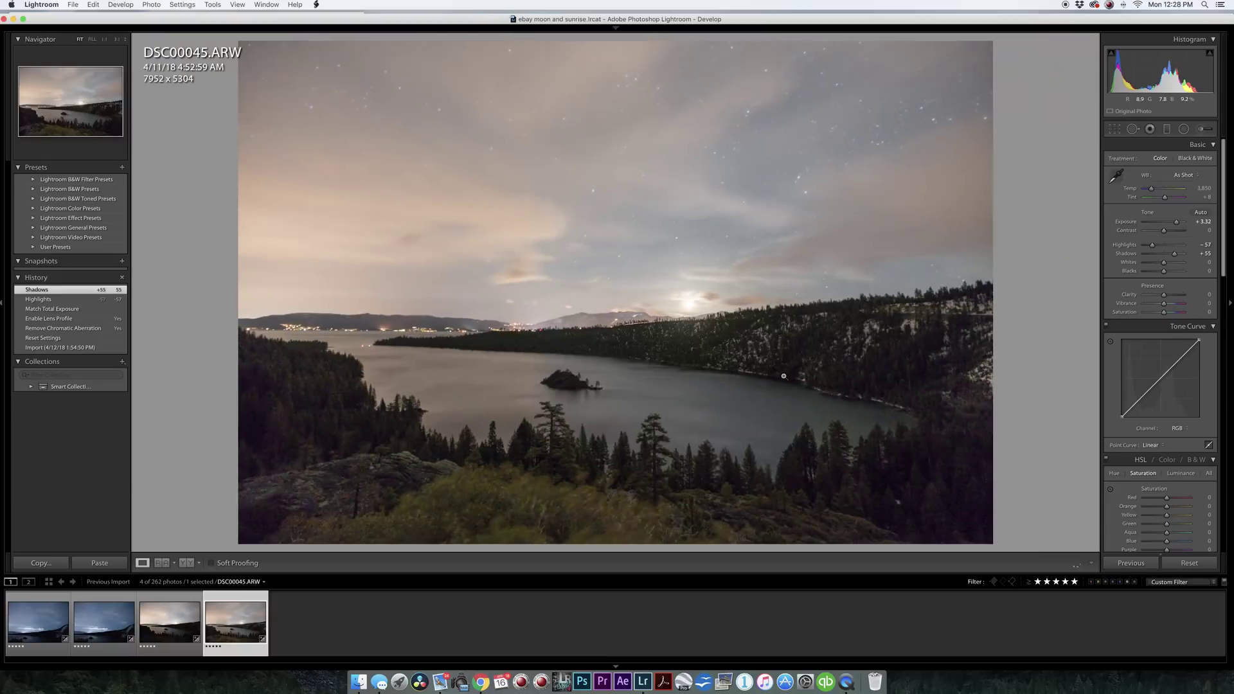
left_click(176, 634)
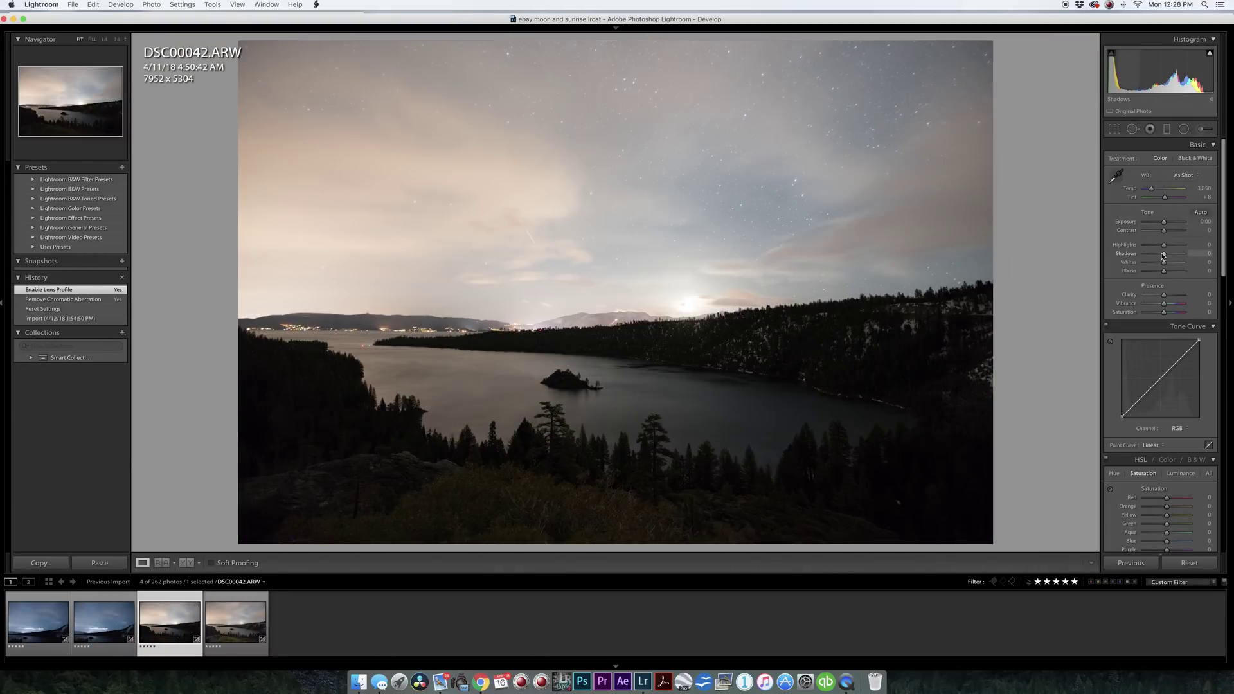
left_click_drag(1163, 245, 1150, 246)
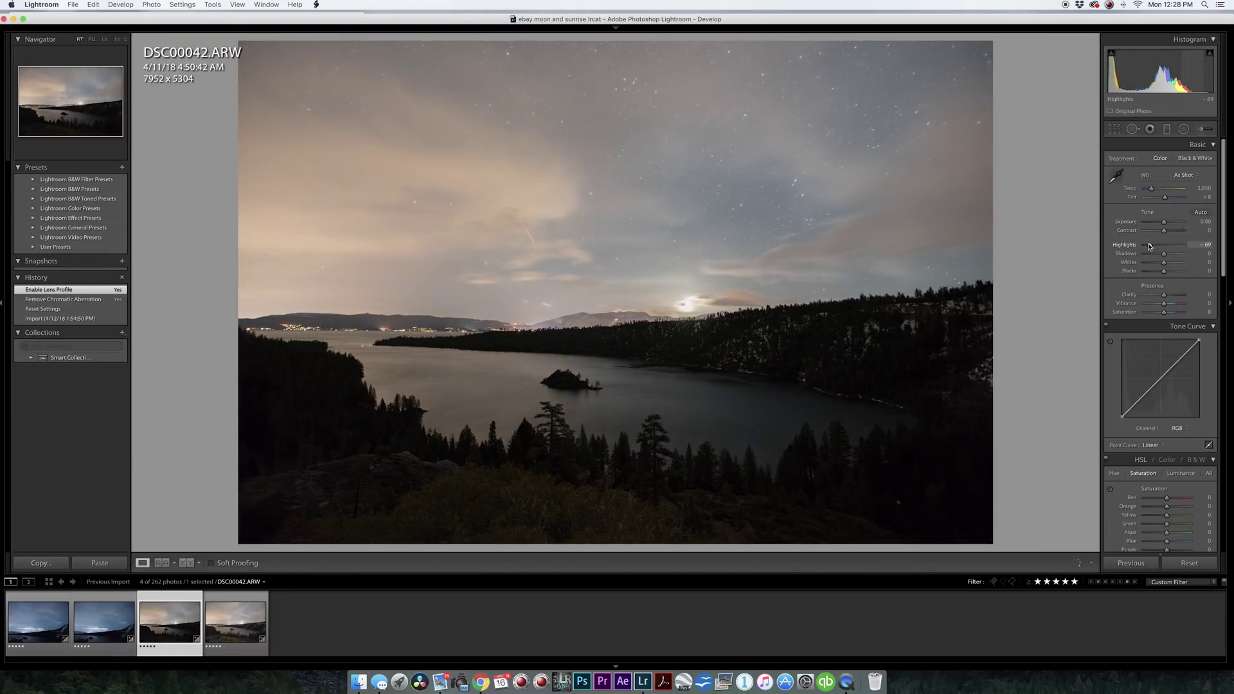
Zoom in around the moon and flip between DSC00042 and DSC00045 to compare noise
left_click(681, 306)
left_click(228, 624)
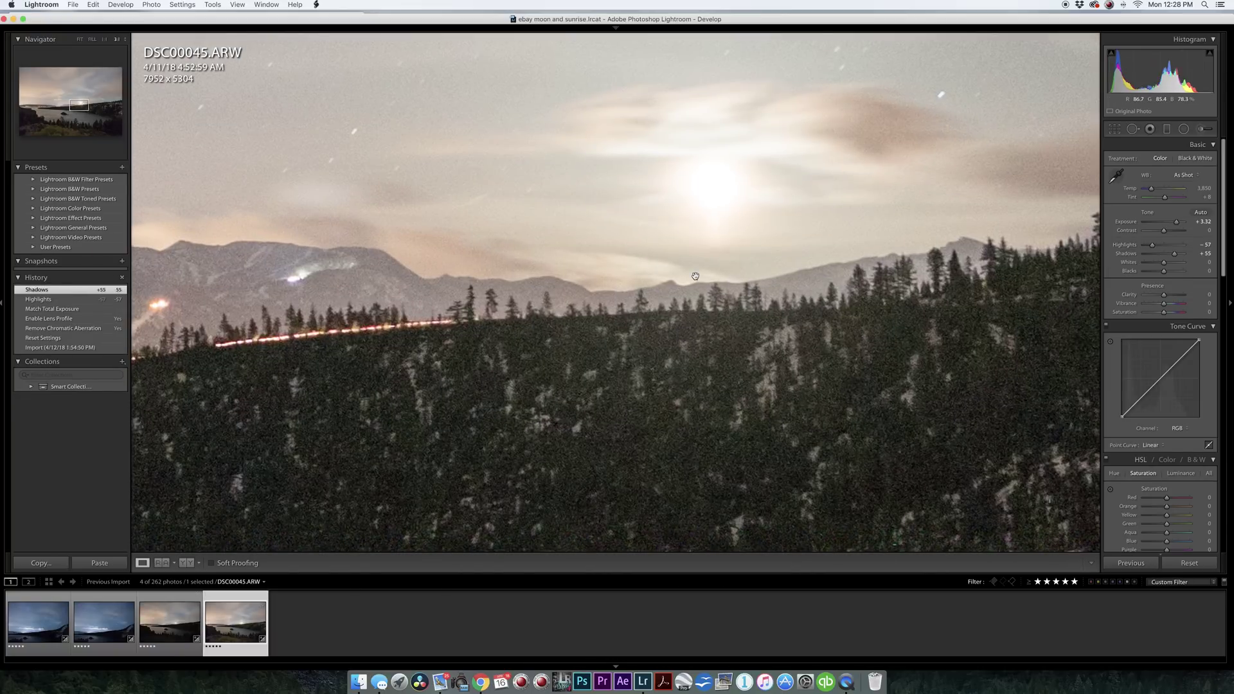
key("Left")
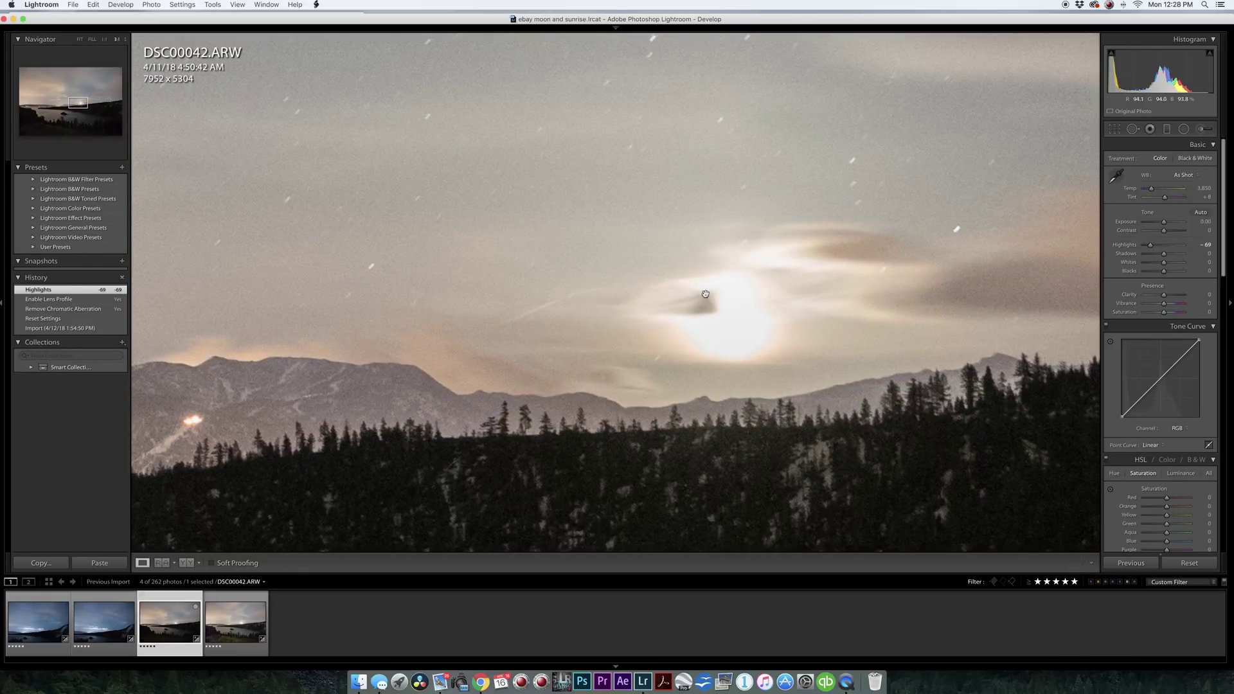
key("Right")
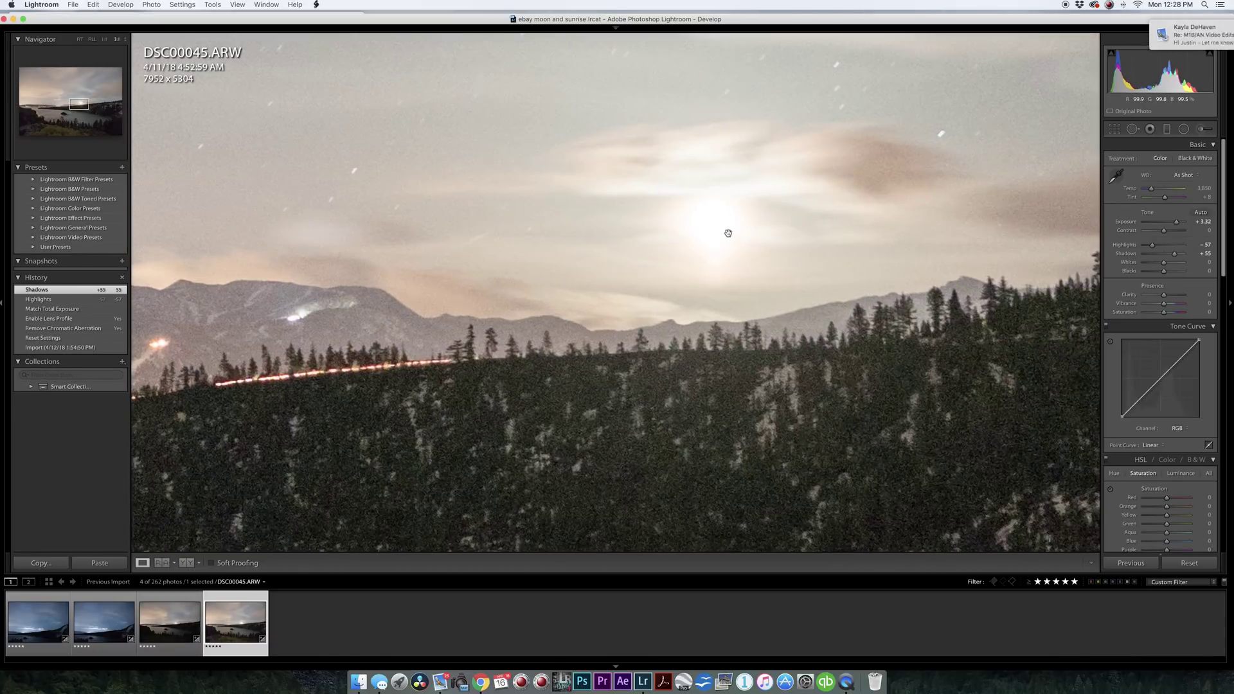